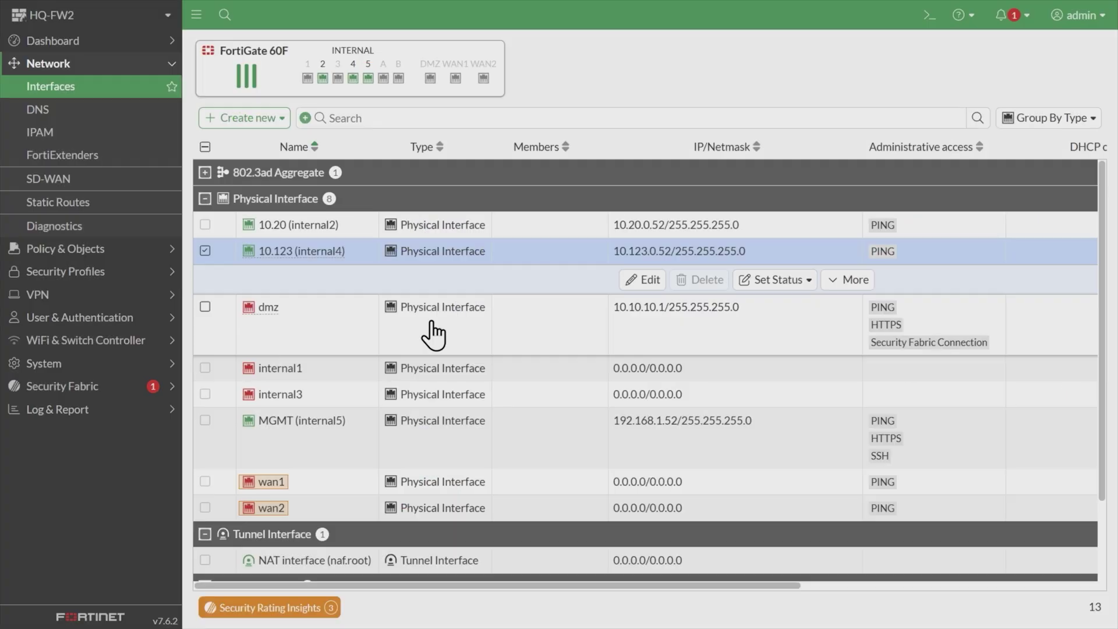
Check HQ-FW2's device details, then expand the Network dashboard's routing table showing three connected routes.
left_click(64, 25)
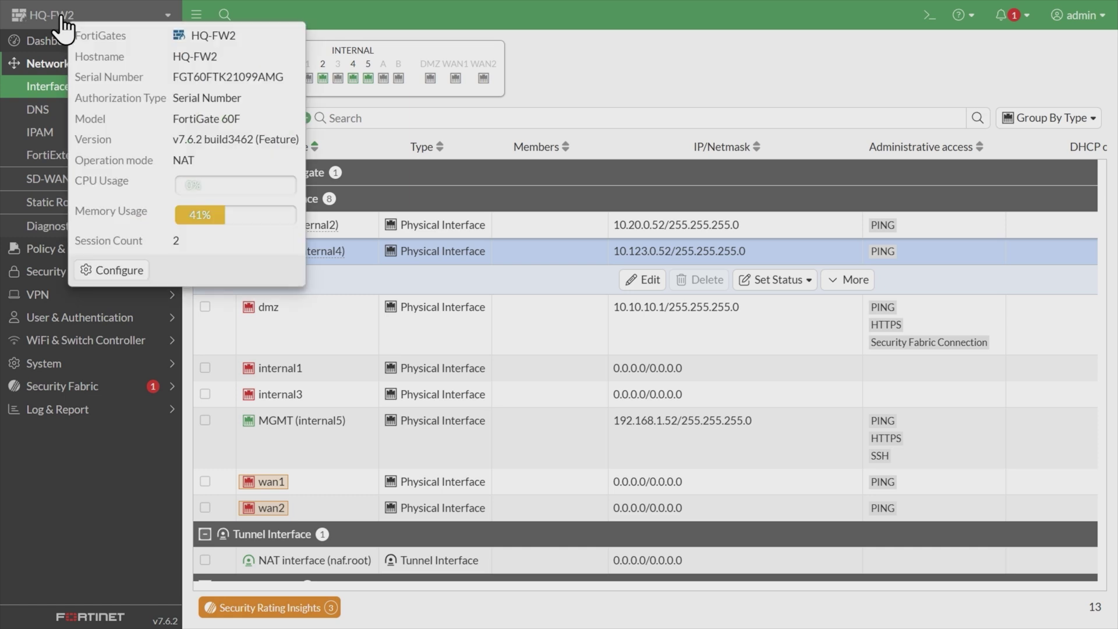
left_click(86, 459)
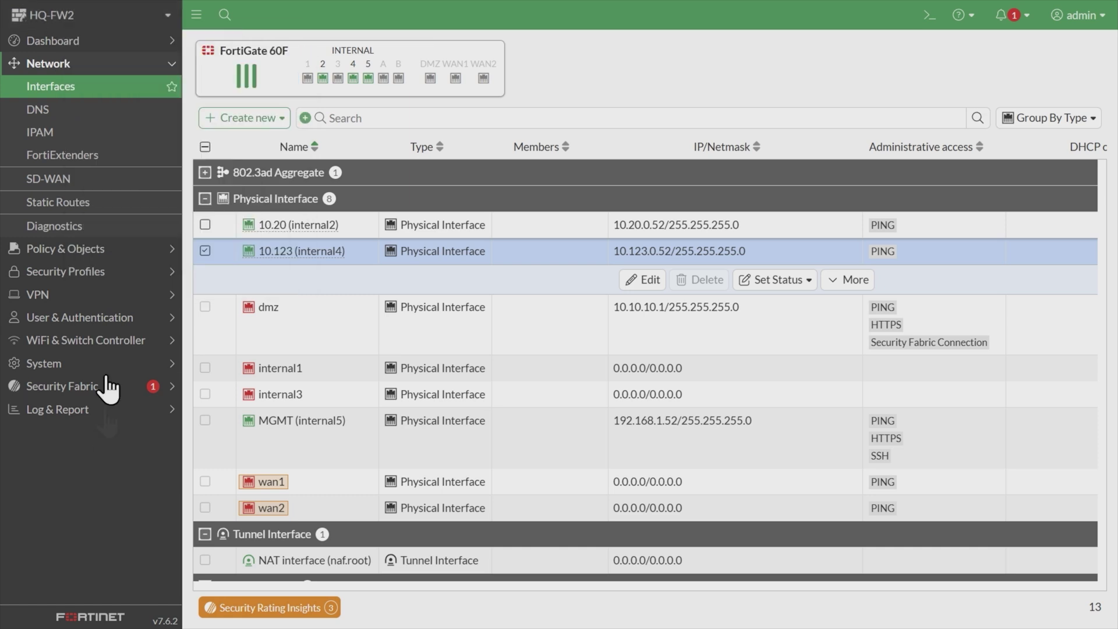
left_click(73, 41)
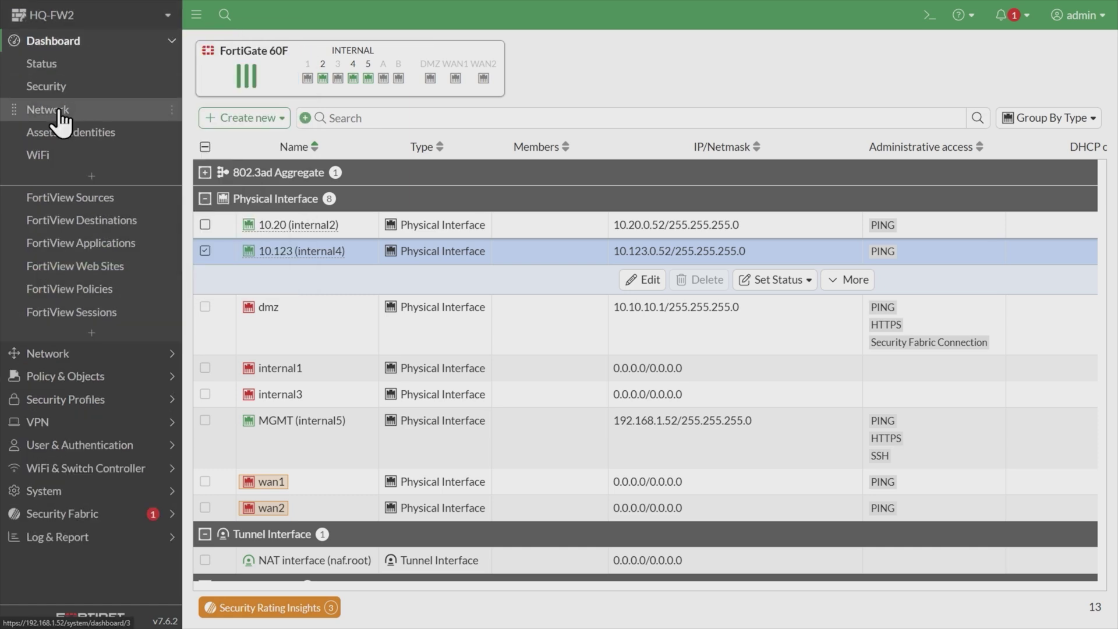
left_click(60, 112)
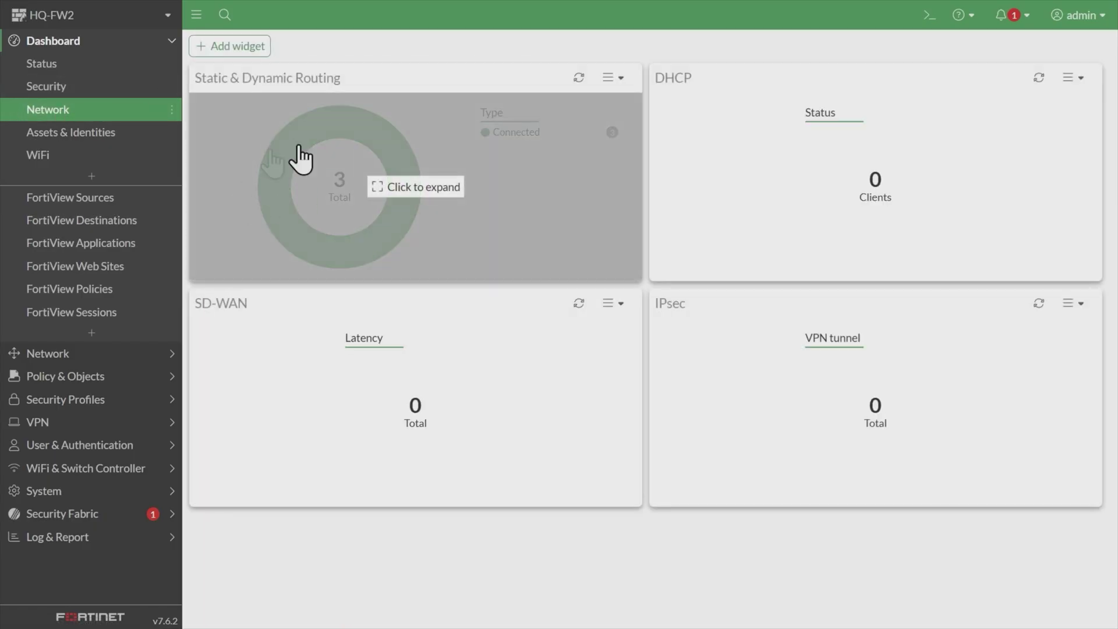
left_click(286, 201)
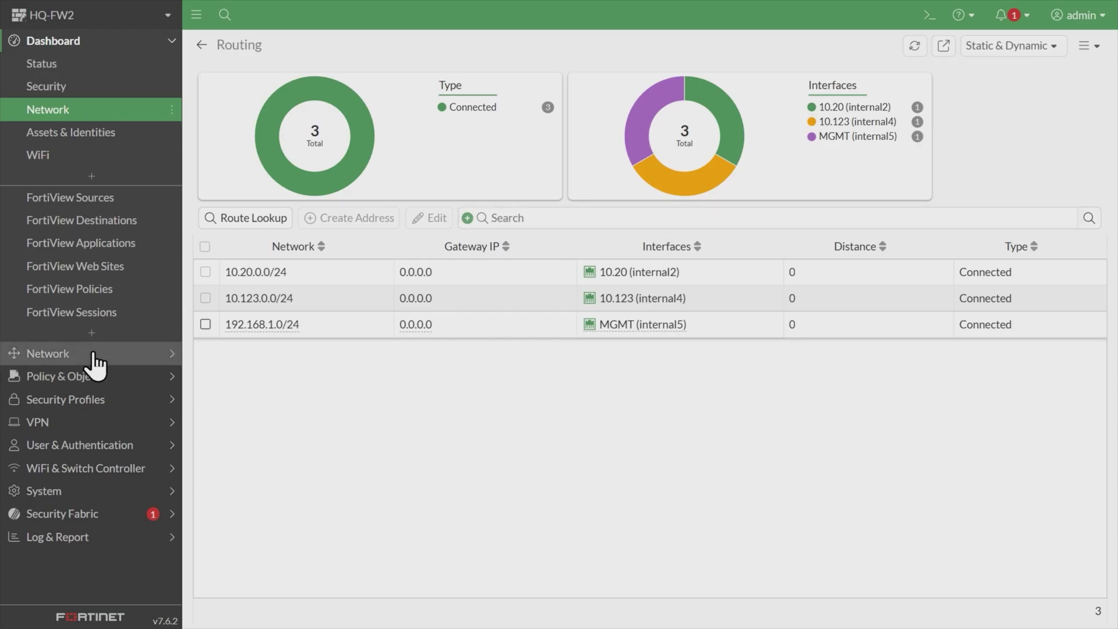
left_click(26, 353)
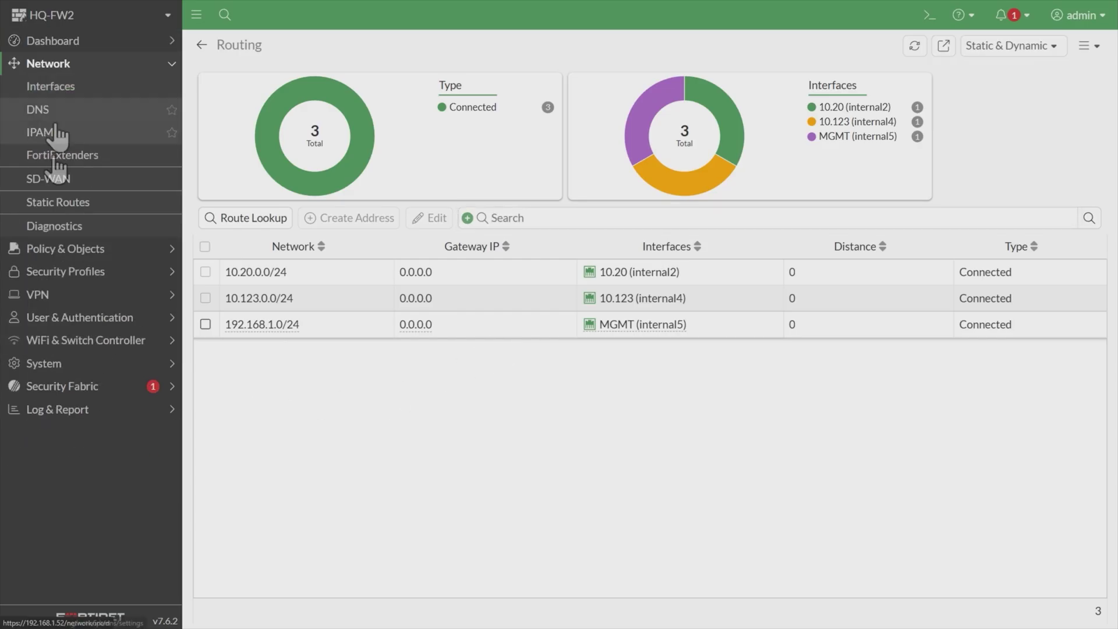
Create and save a 0.0.0.0/0 static route via gateway 10.123.0.51 on internal4.
left_click(96, 205)
left_click(232, 57)
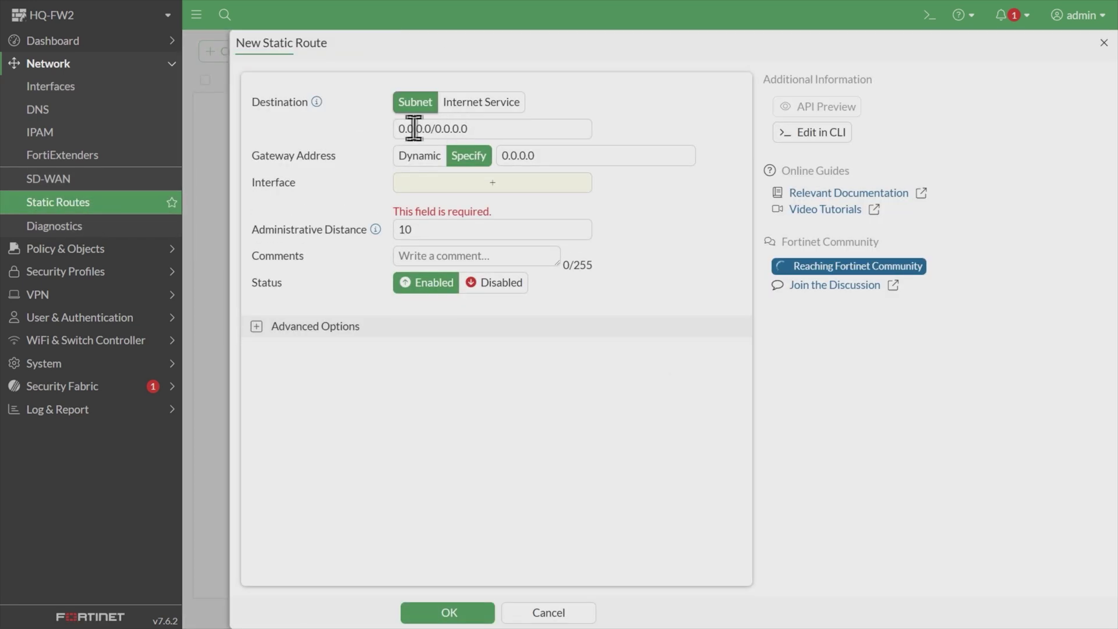
left_click_drag(540, 155, 512, 155)
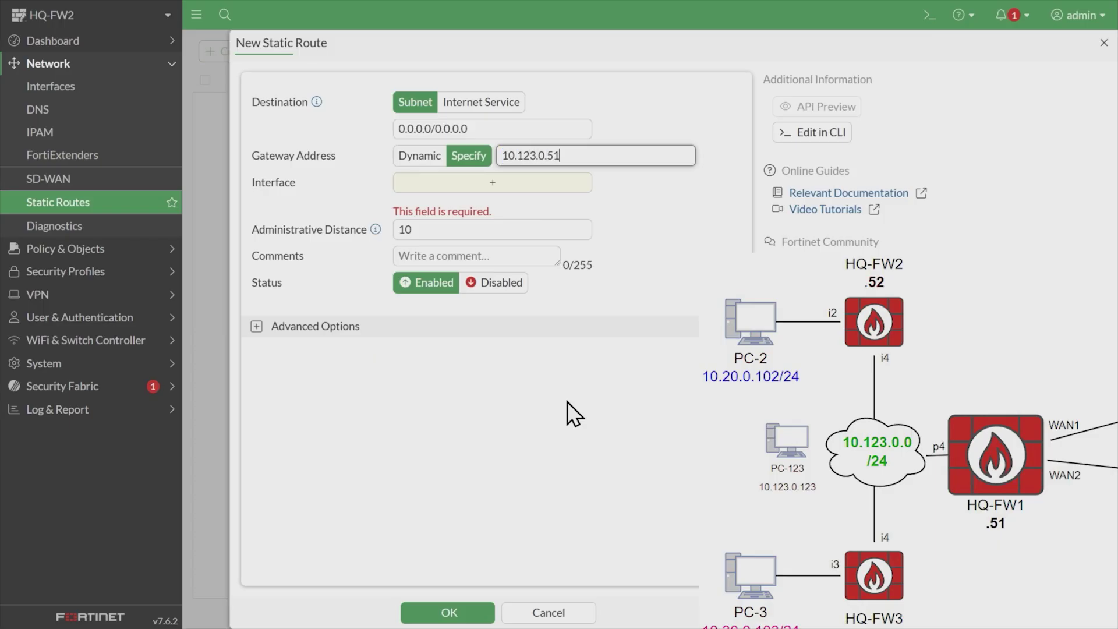
left_click(568, 401)
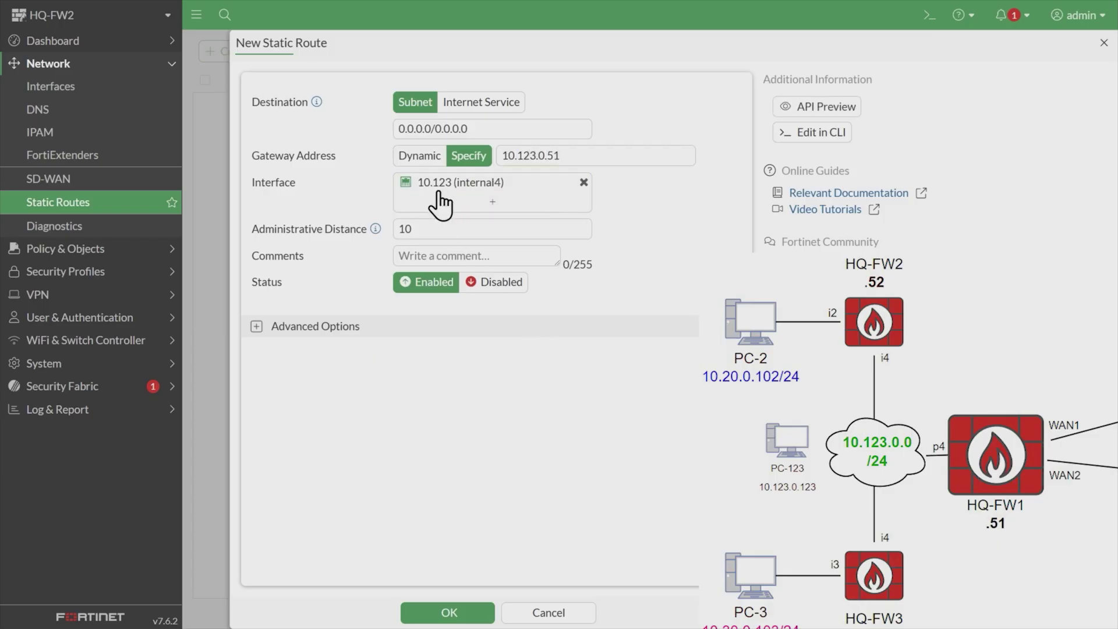
mouse_move(463, 195)
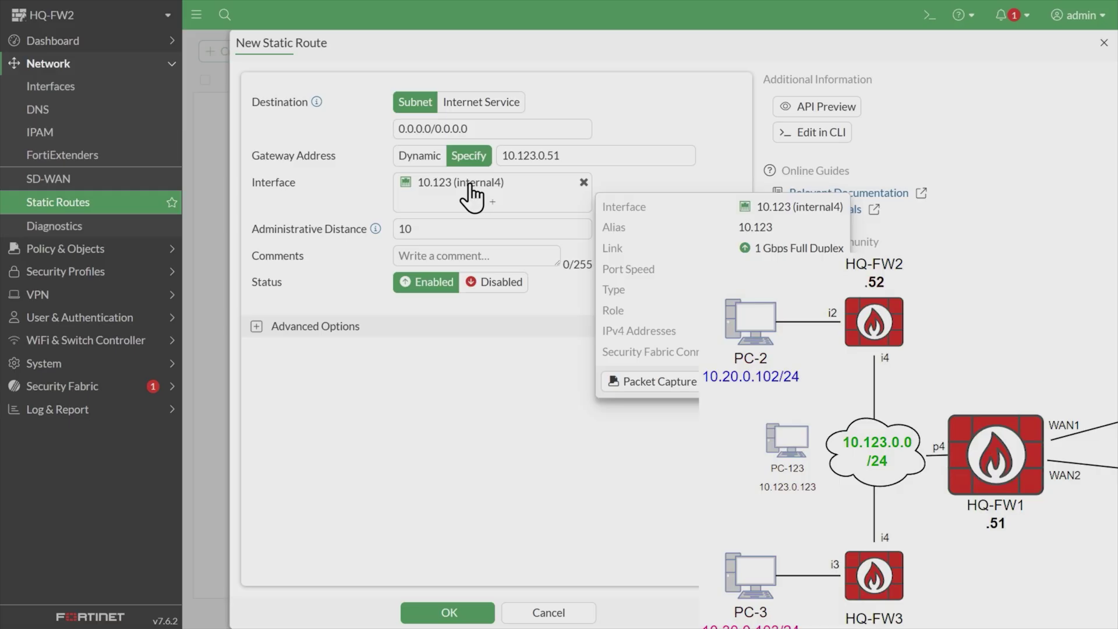
left_click(469, 610)
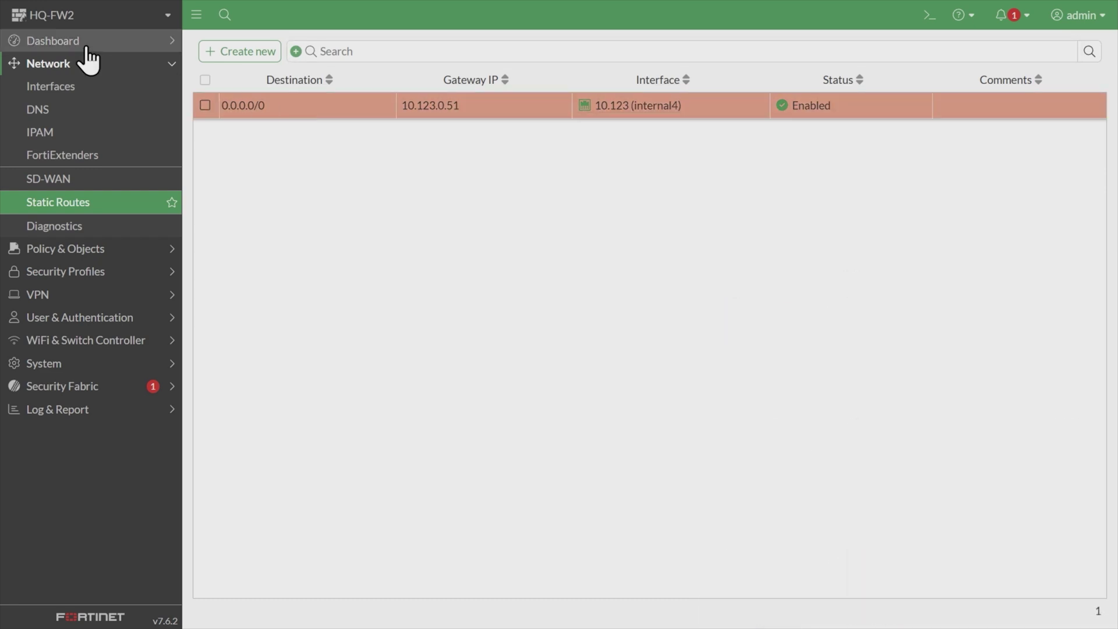
left_click(70, 42)
Expand HQ-FW2's Network dashboard route table and inspect the 0.0.0.0/0 static entry via 10.123.0.51.
left_click(52, 113)
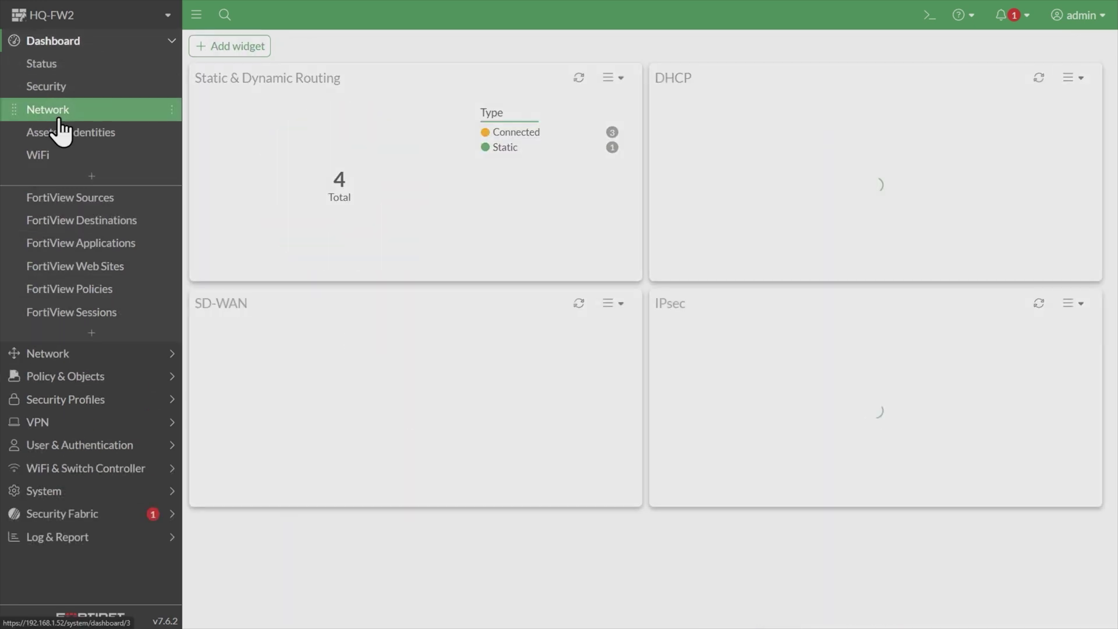
left_click(359, 242)
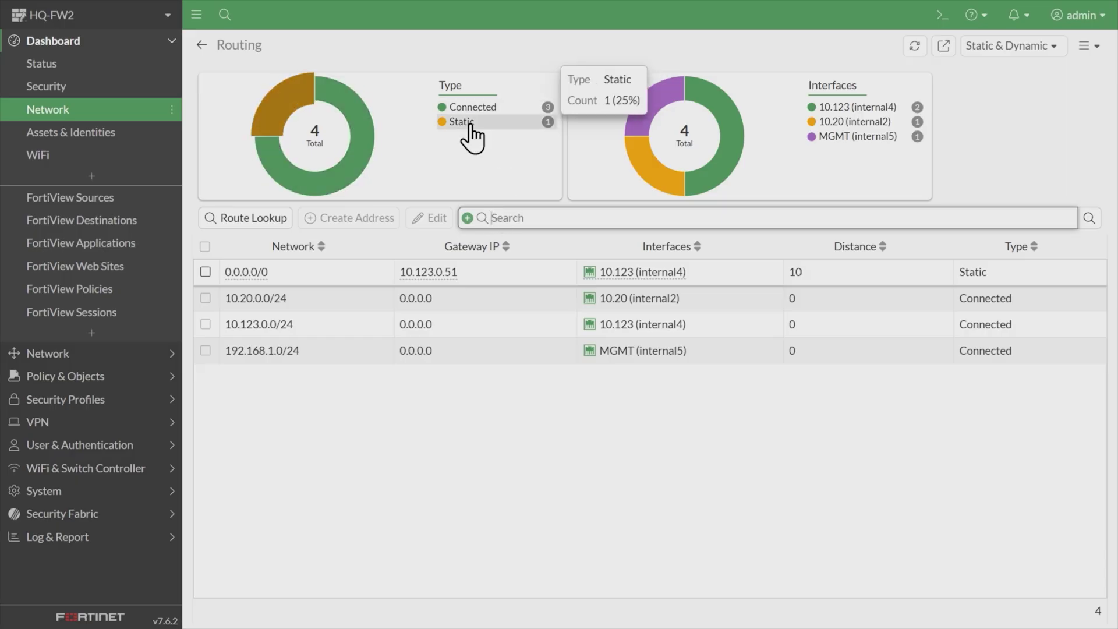
left_click(348, 274)
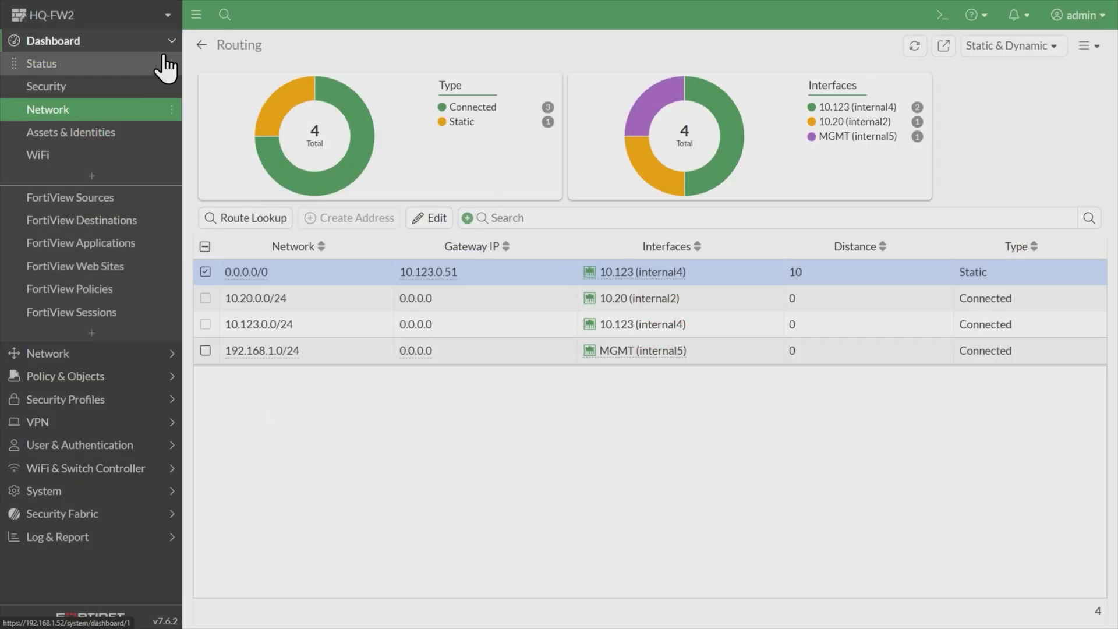
mouse_move(61, 23)
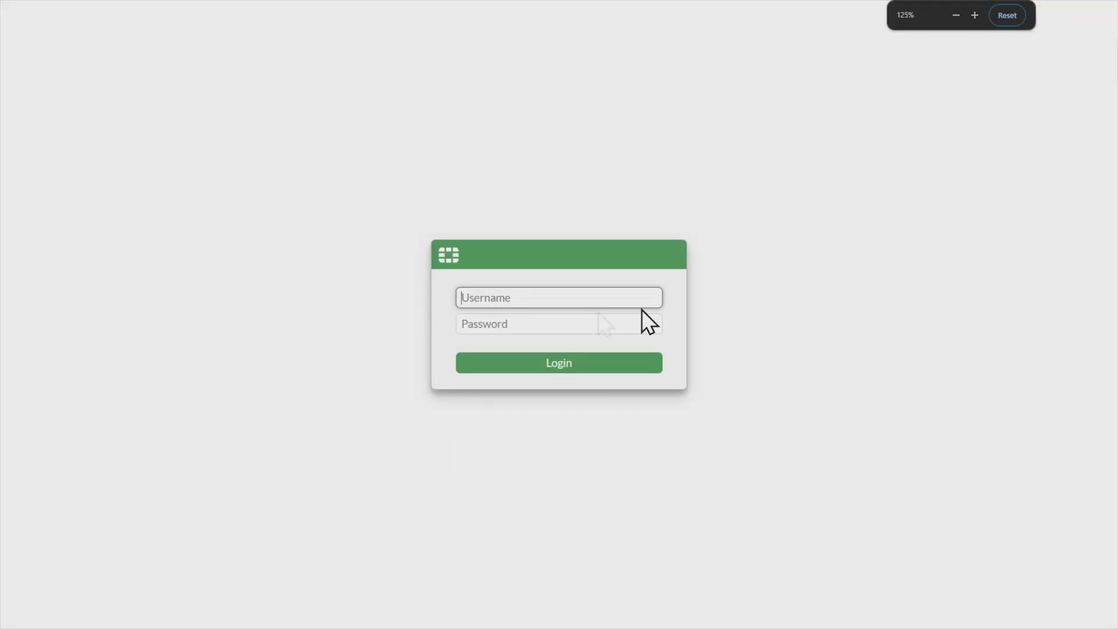
Sign in to HQ-FW1 as admin and postpone the setup prompt to reach the Status dashboard.
type("admin")
key("Tab")
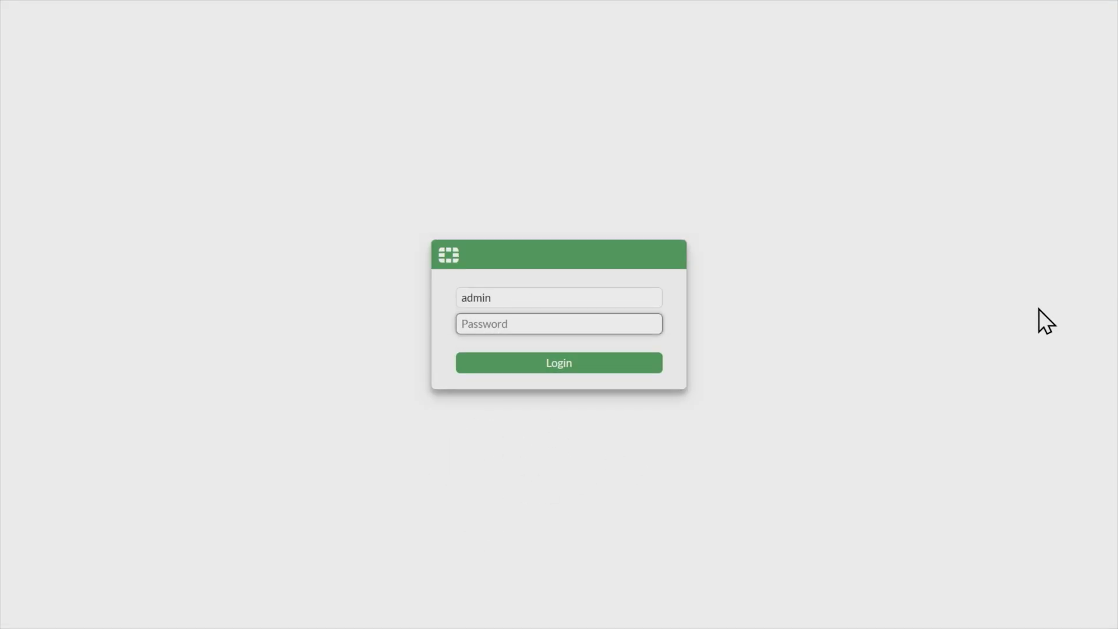
type("••••••••")
key("Return")
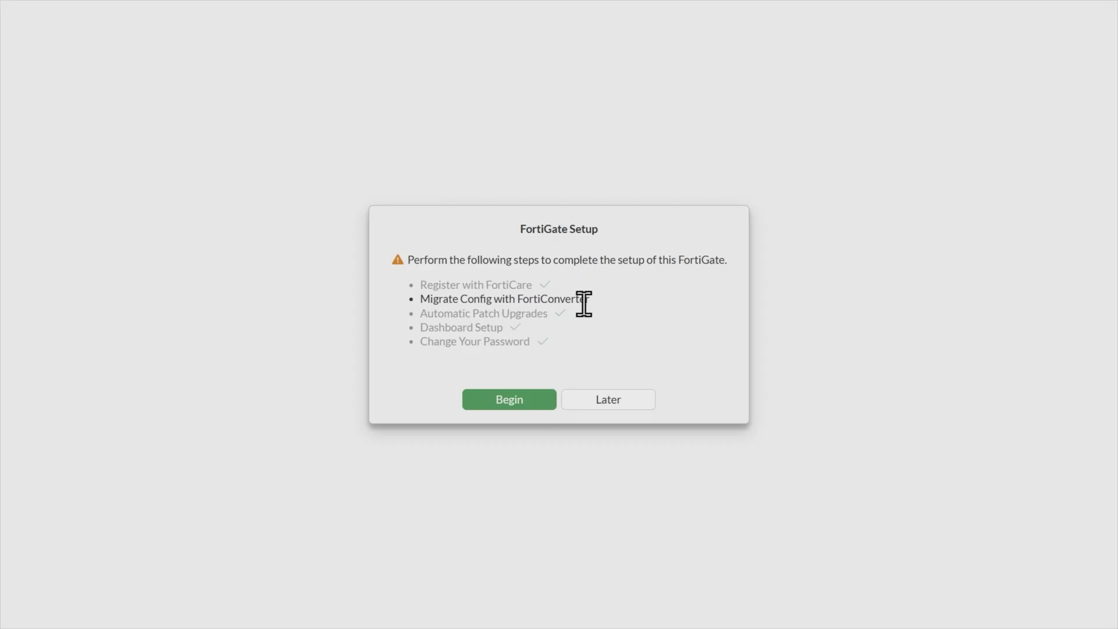
left_click(611, 400)
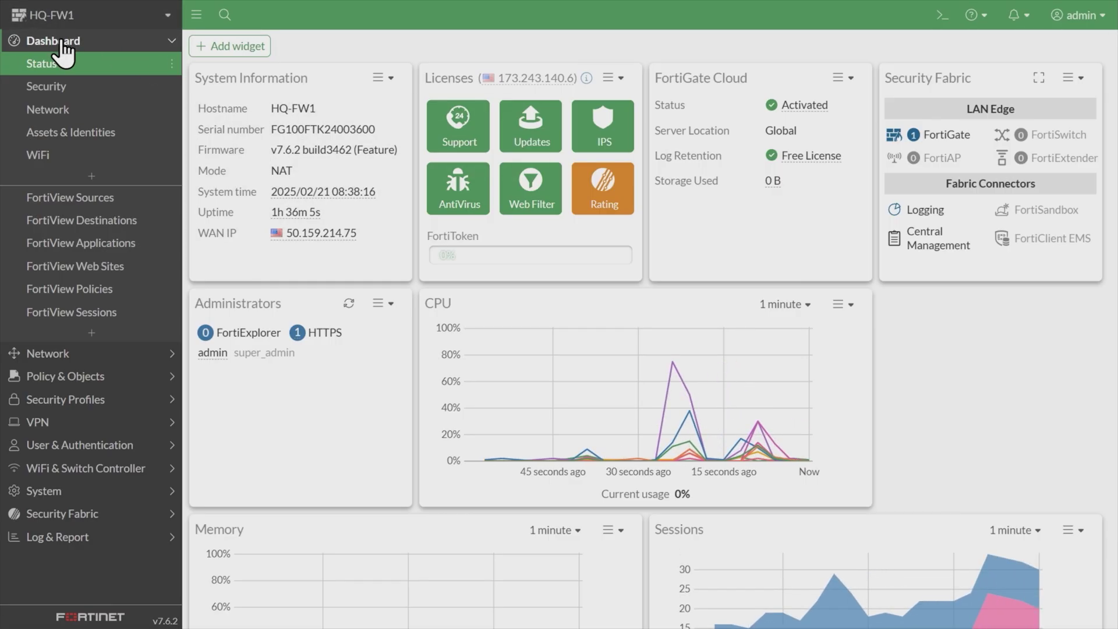
Review HQ-FW1's routing table, with its 0.0.0.0/0 default via 23.1.2.1, then list its static routes.
left_click(59, 111)
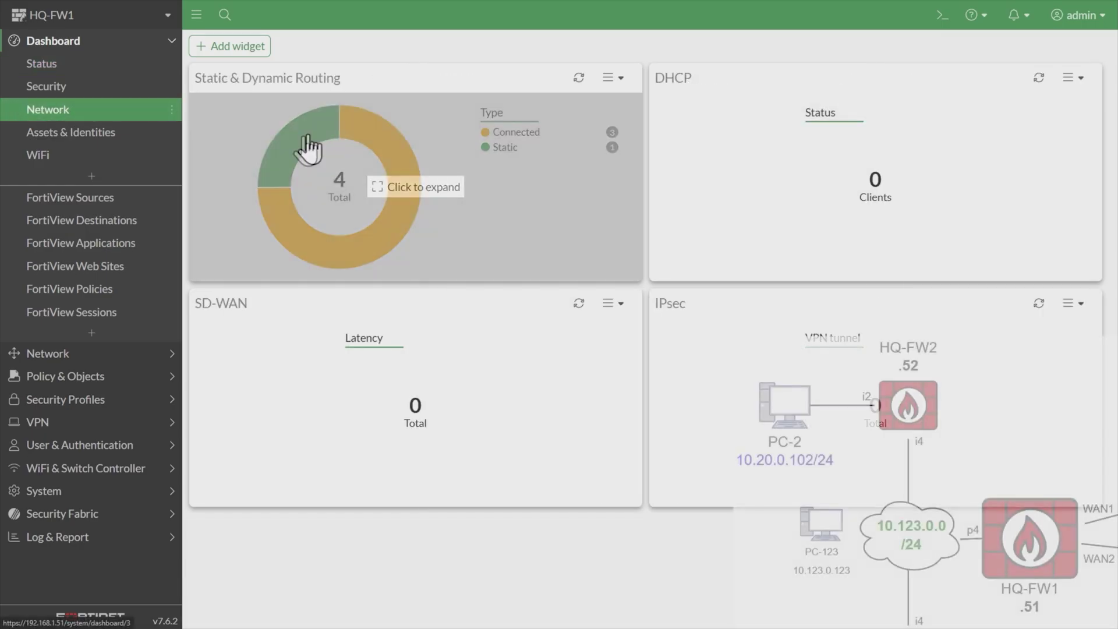
left_click(246, 138)
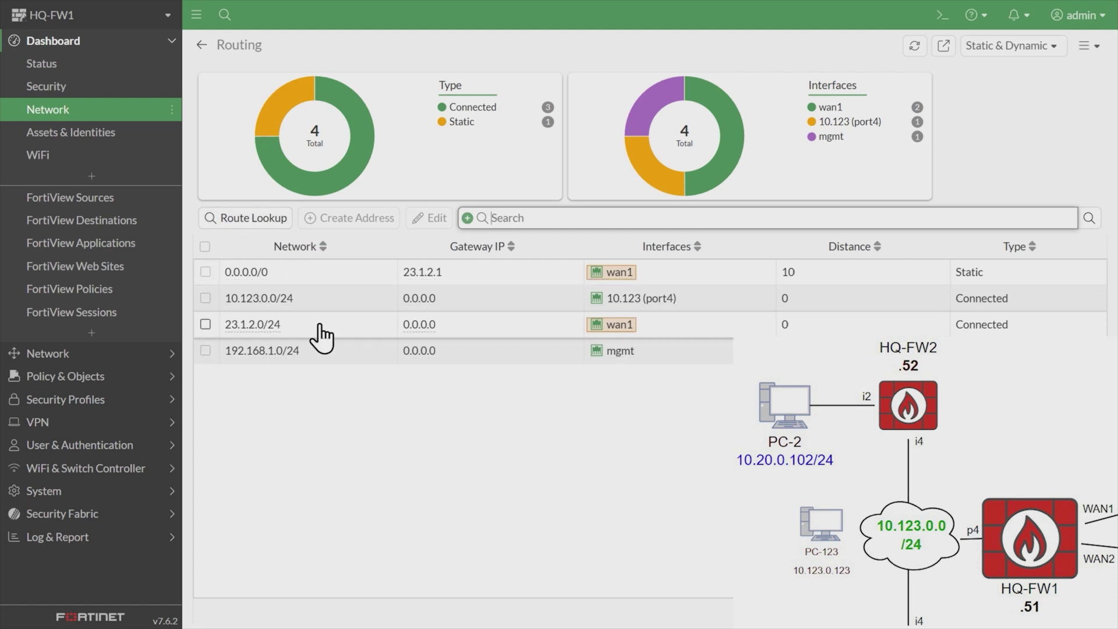
left_click(48, 354)
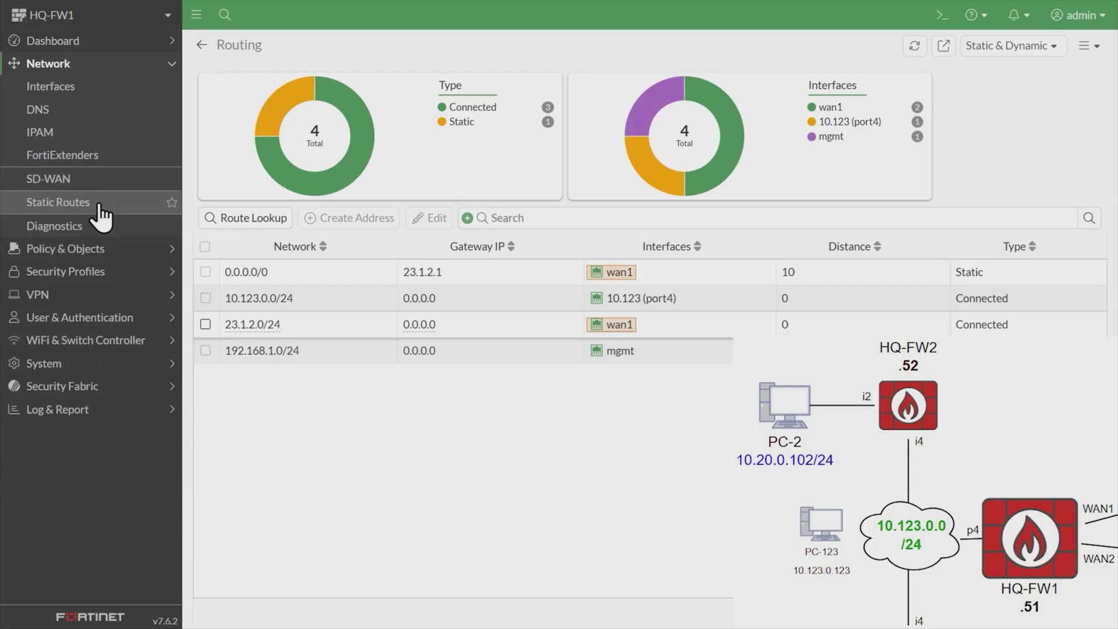
left_click(96, 211)
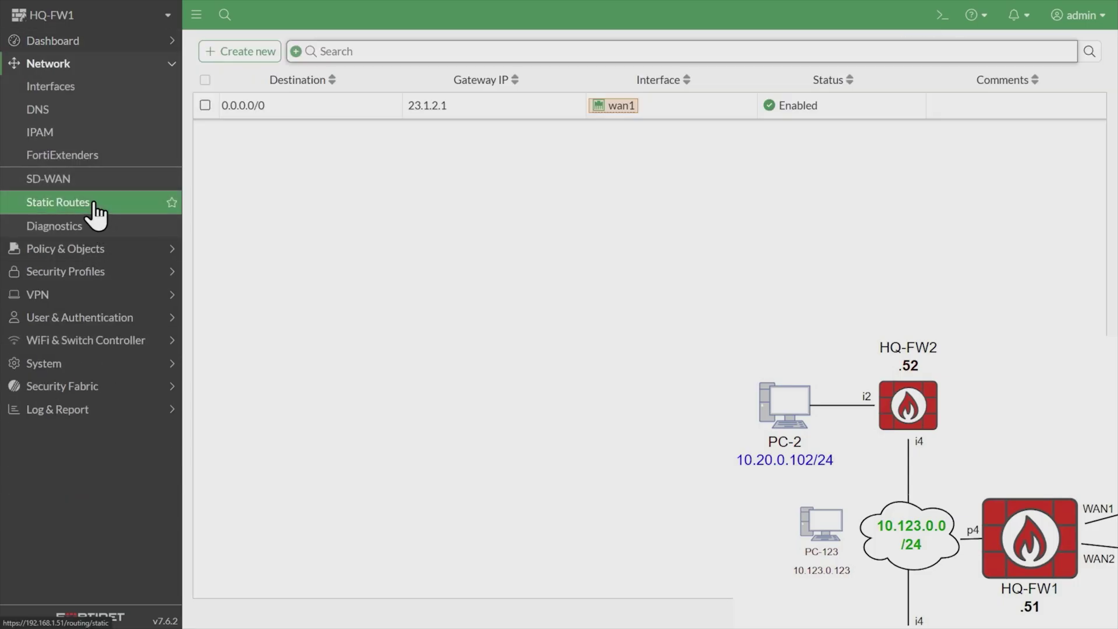
Add and save a static route for 10.20.0.0/24 via gateway 10.123.0.52 on port4.
left_click(257, 51)
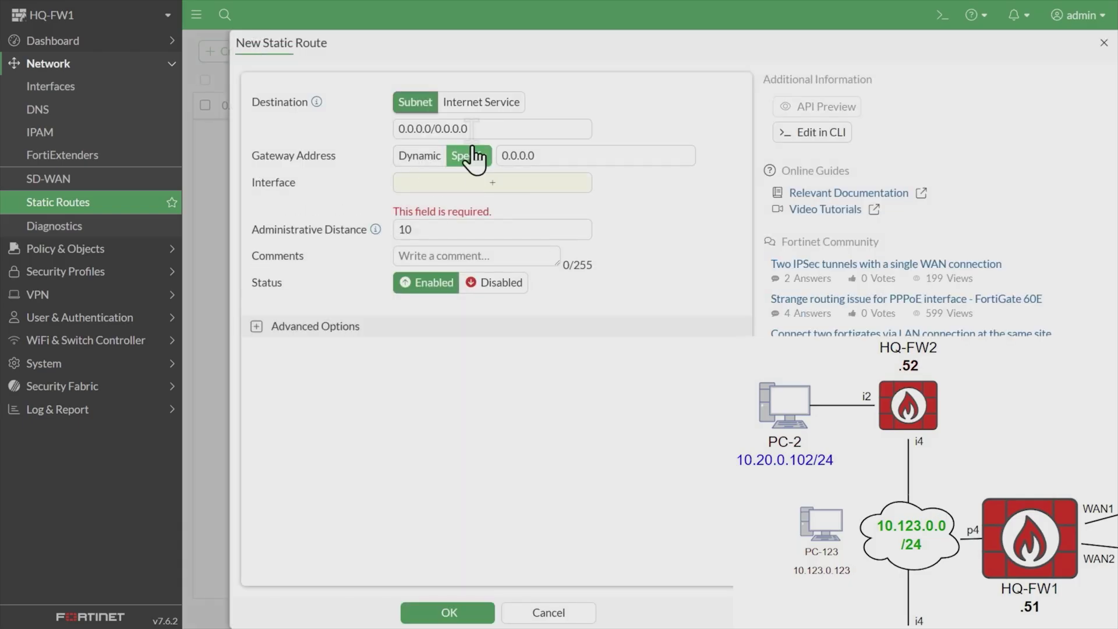
left_click_drag(483, 126, 368, 125)
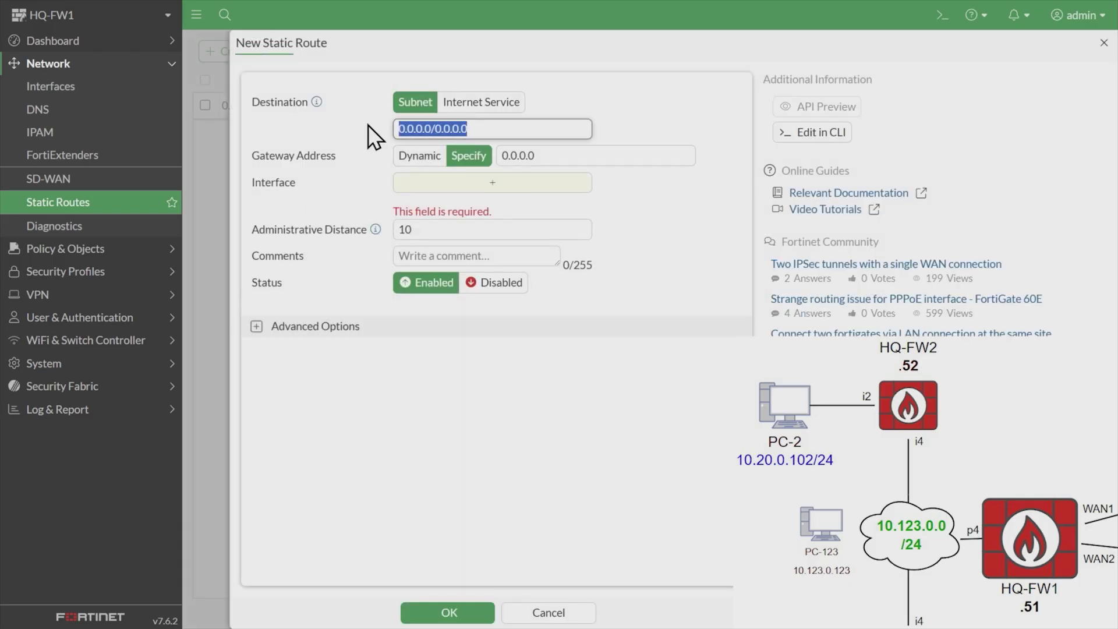
type("10.20.0.")
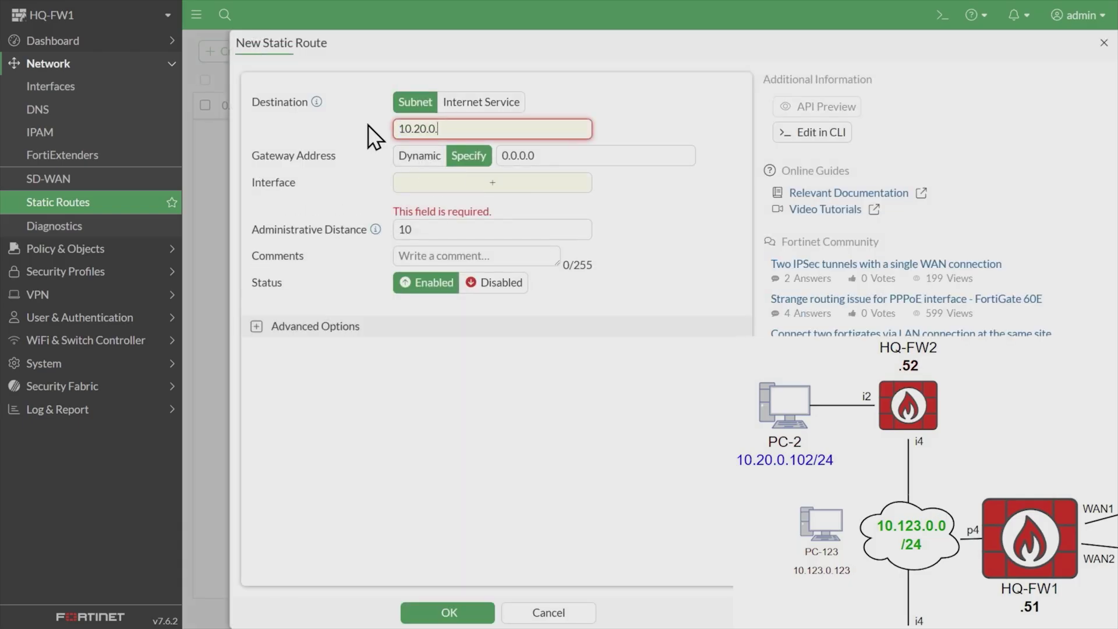
type("0/24")
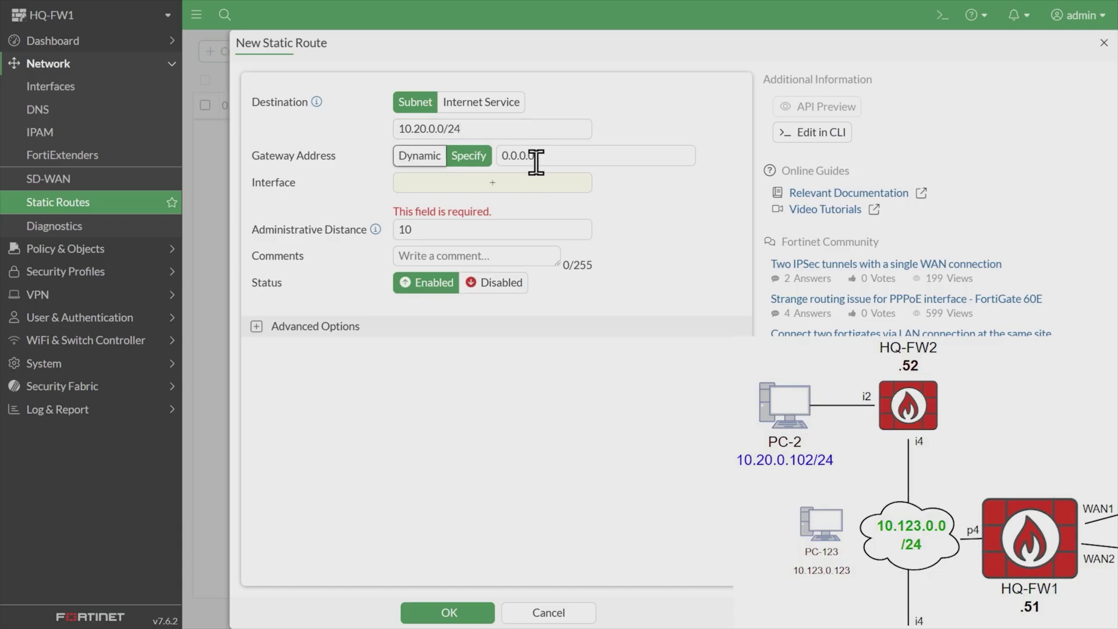
left_click_drag(537, 158, 499, 154)
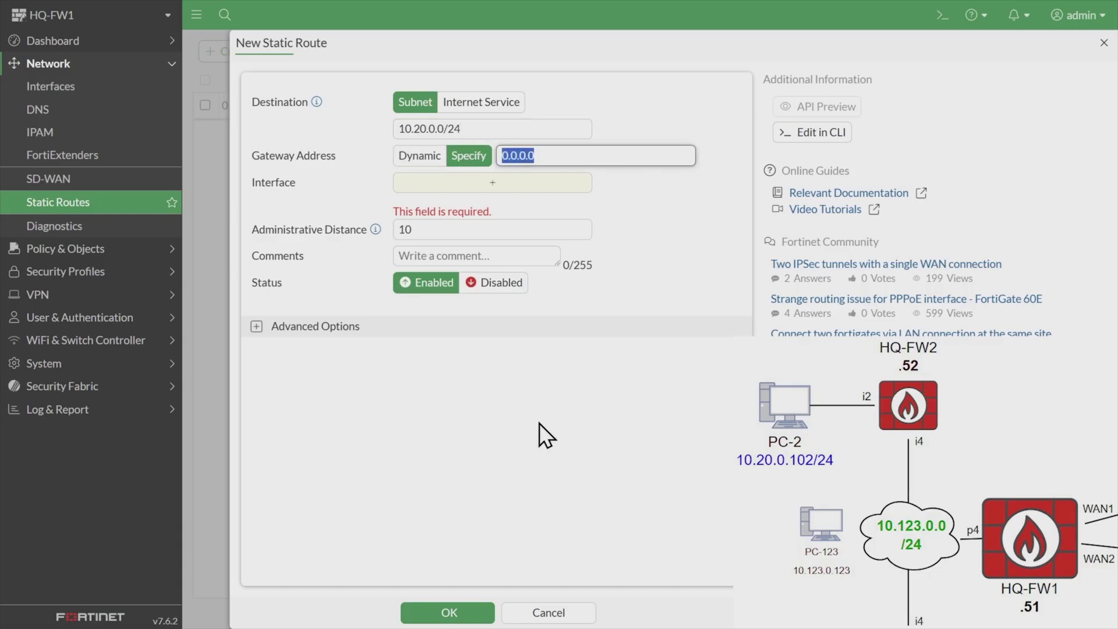
type("10.123")
left_click(540, 423)
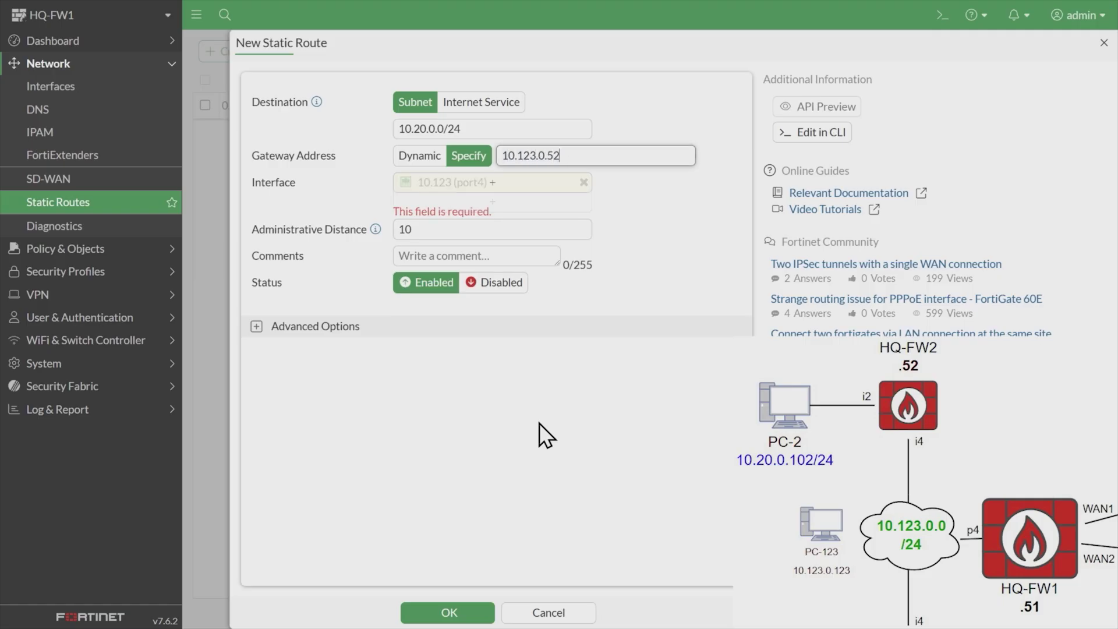
mouse_move(471, 188)
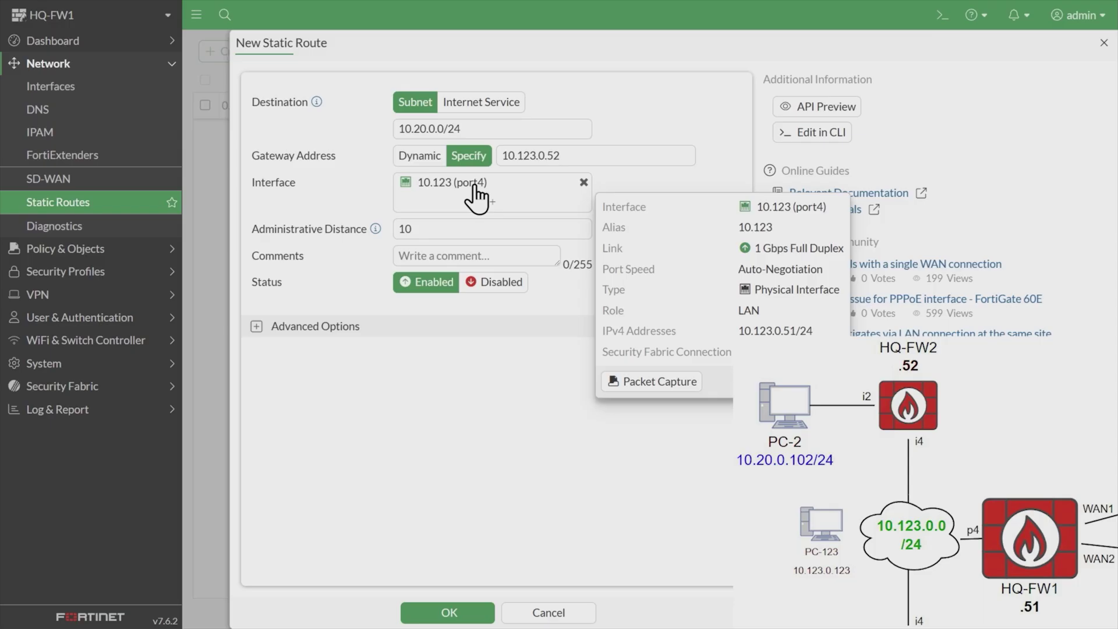
left_click(450, 612)
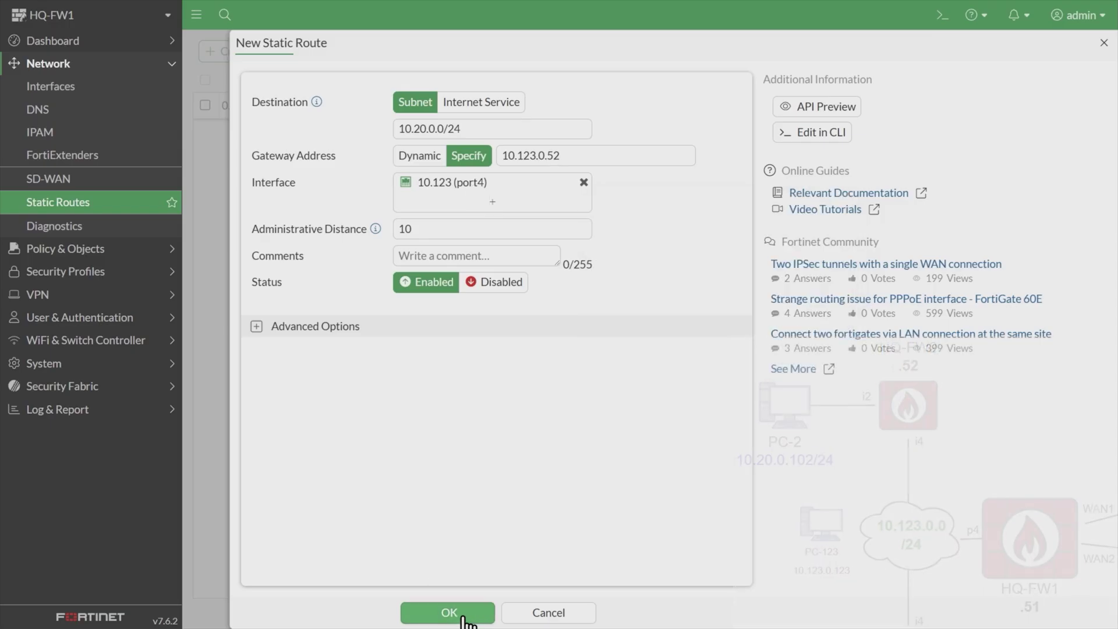
Check the 10.20.0.0/24 static route via 10.123.0.52 on port4 in HQ-FW1's expanded routing table.
left_click(54, 44)
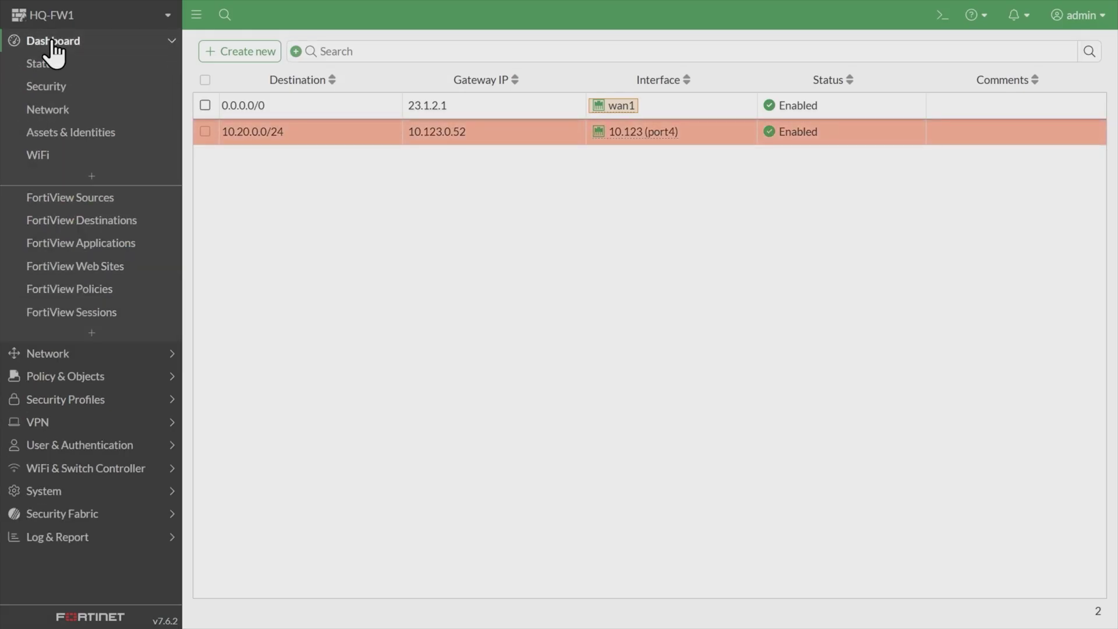
left_click(49, 111)
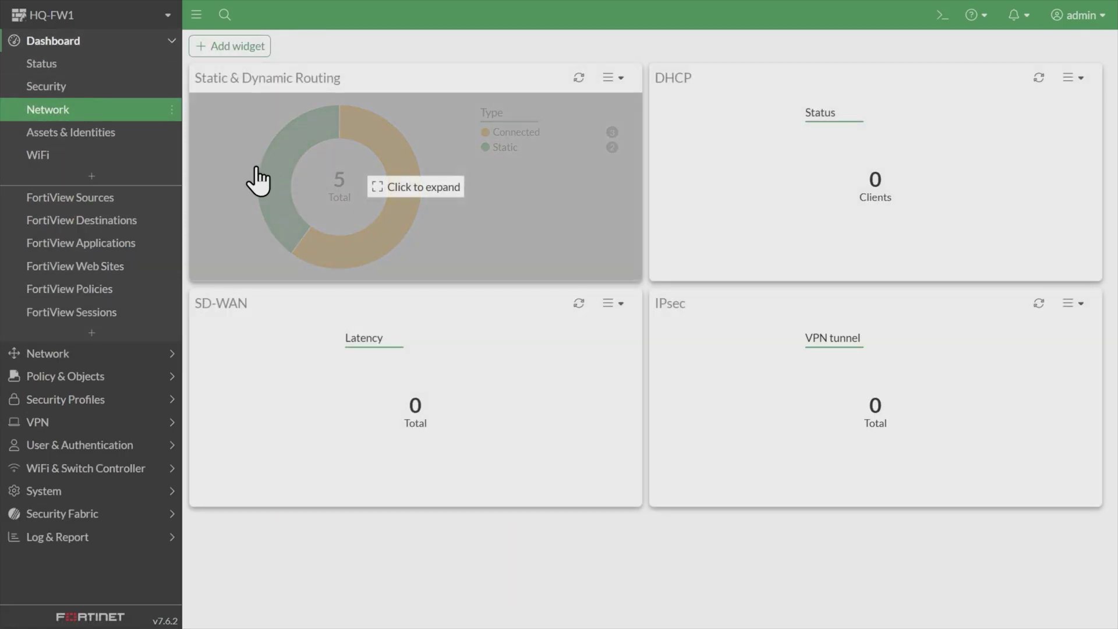
left_click(257, 179)
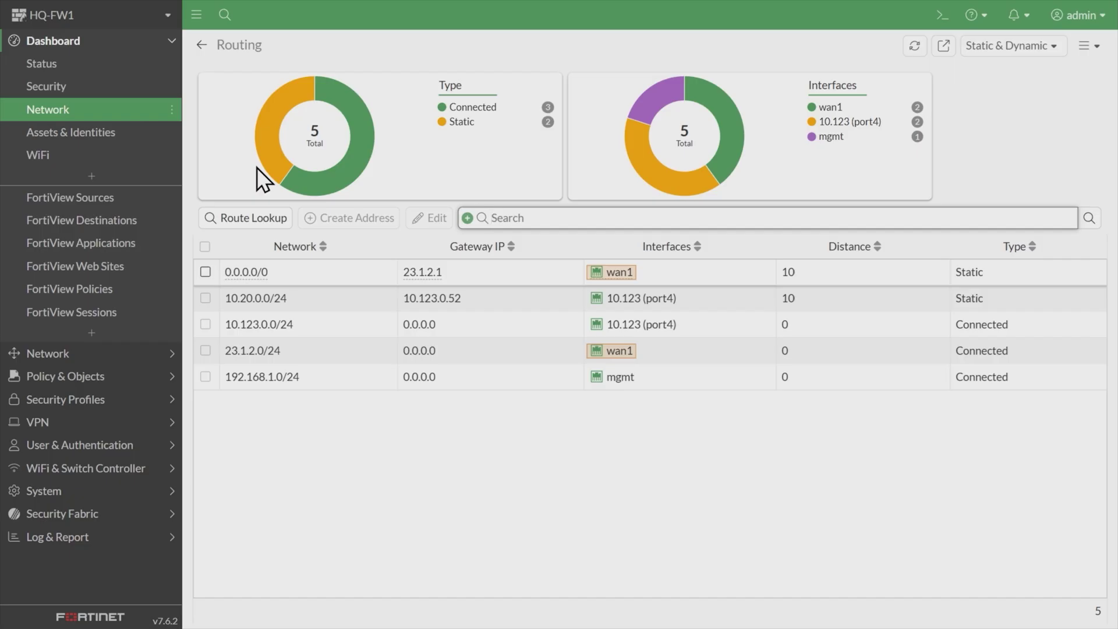
left_click(340, 300)
mouse_move(252, 312)
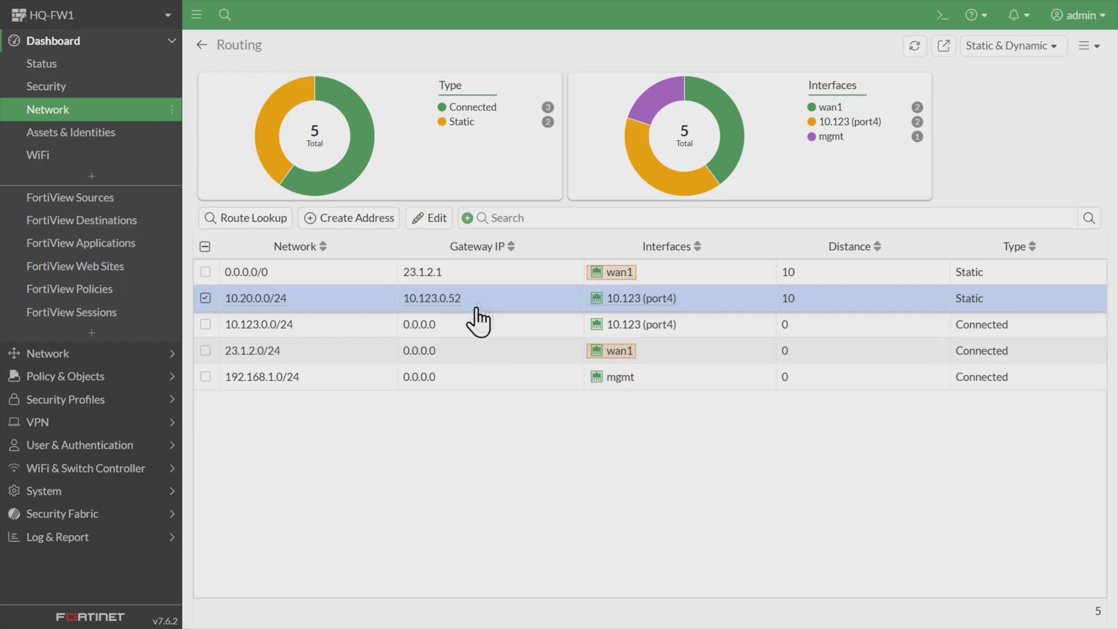